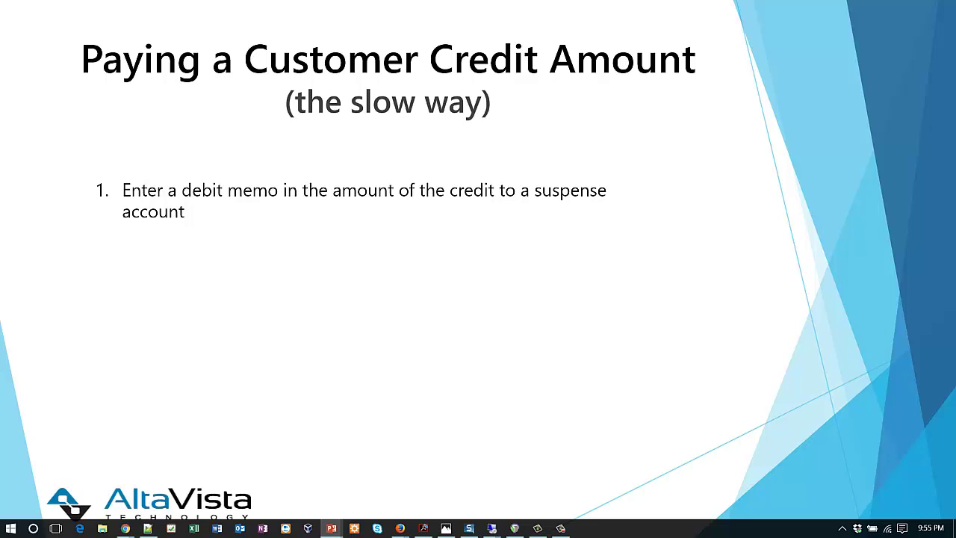
key("Right")
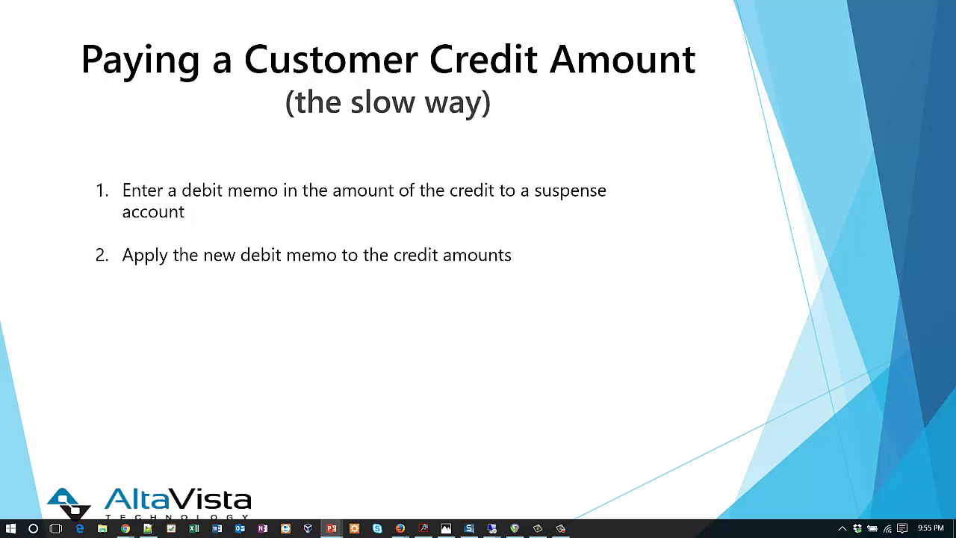
key("Right")
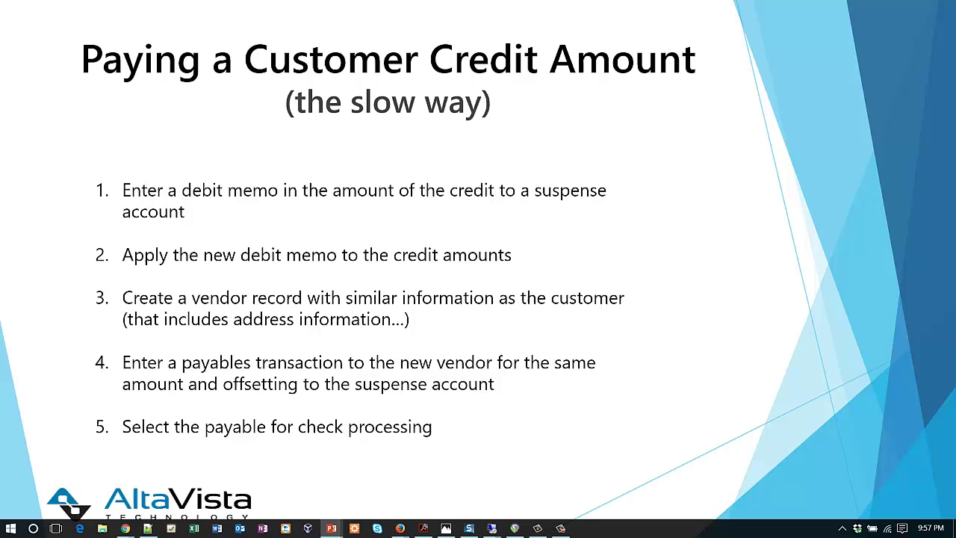
key("Right")
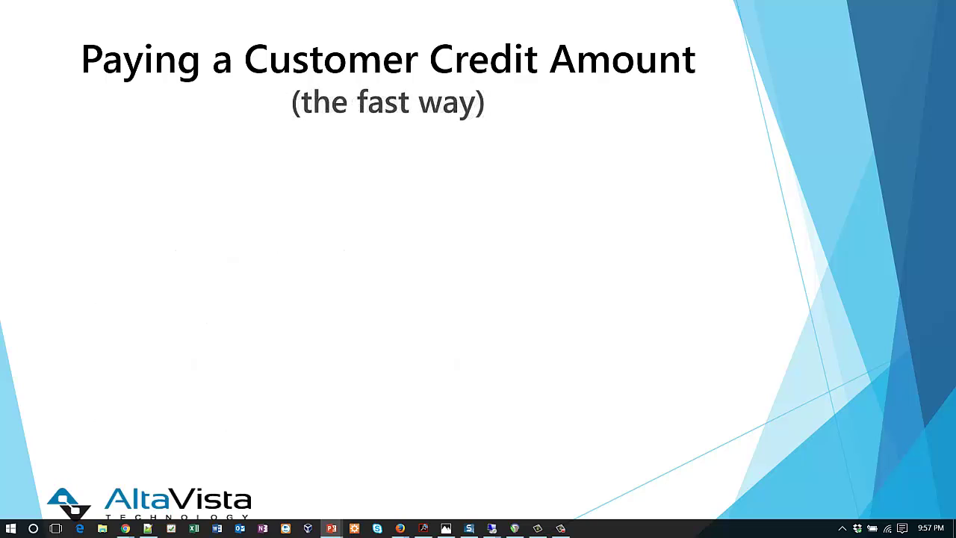
key("Right")
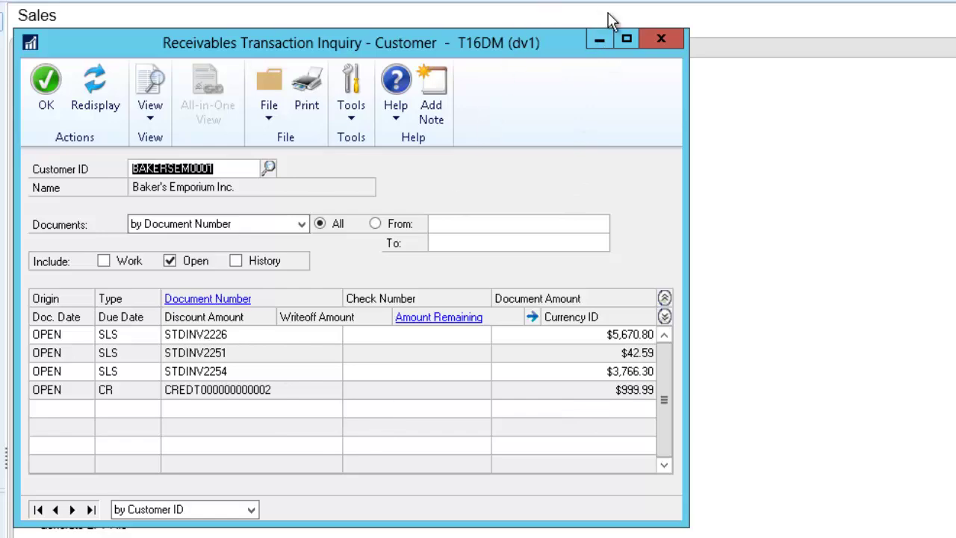
Minimize the receivables inquiry and open the company's Customer/Vendor Consolidation Setup to examine the suspense account, prefixes and auto-create options.
left_click(600, 38)
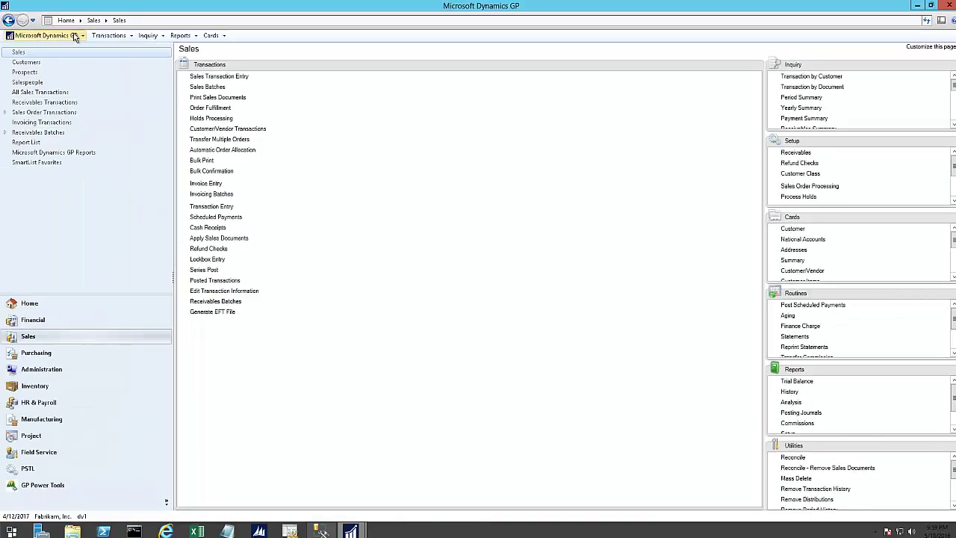
left_click(75, 36)
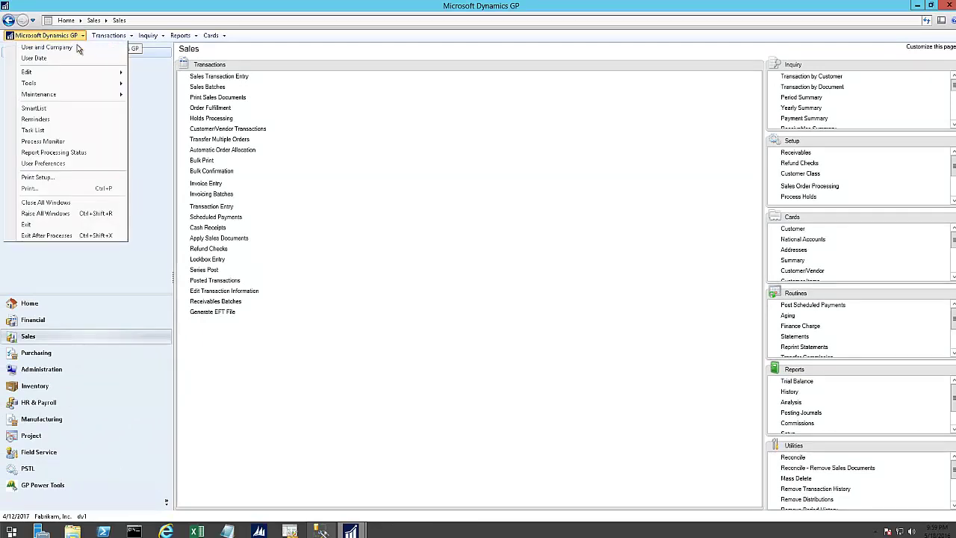
mouse_move(75, 89)
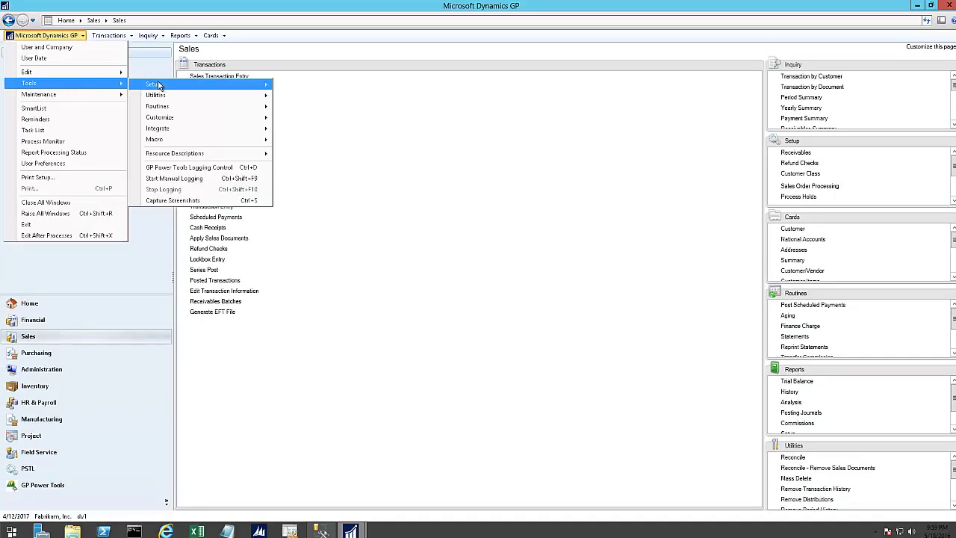
mouse_move(159, 85)
mouse_move(363, 110)
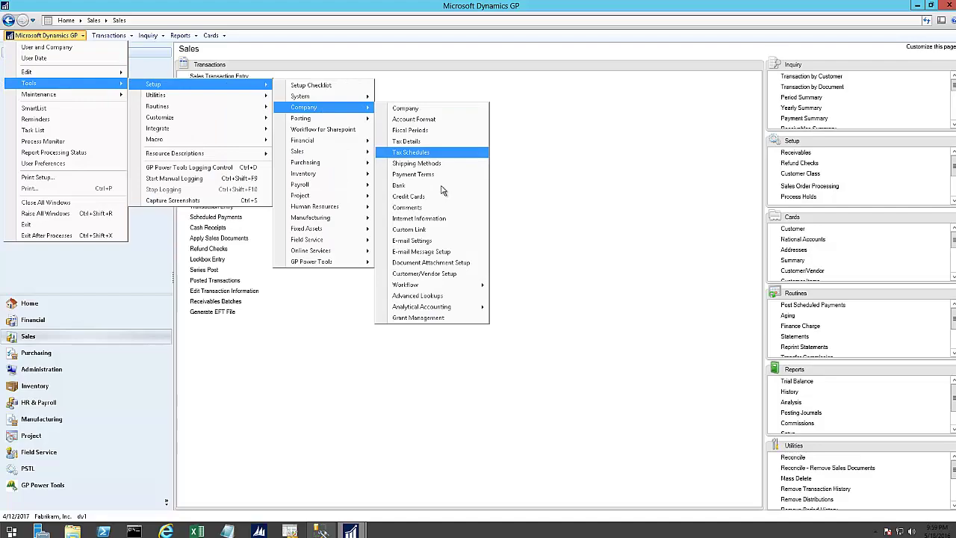
left_click(432, 274)
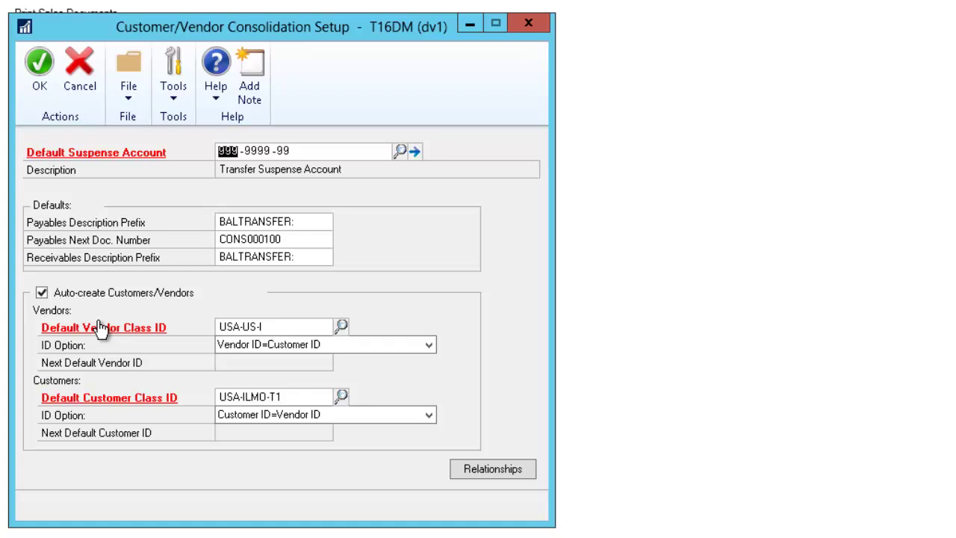
Examine the customer/vendor relationships from the consolidation setup, then close both windows, accepting the setup.
left_click(516, 472)
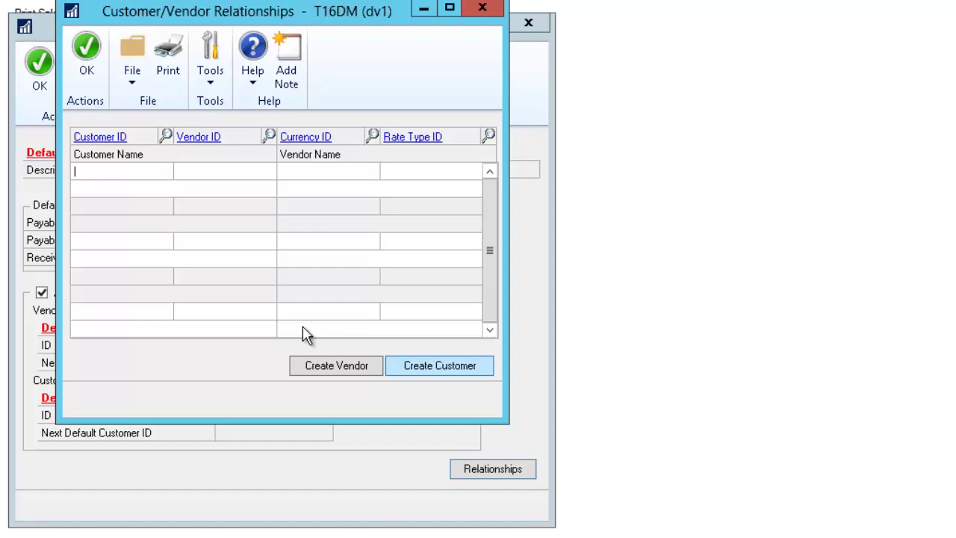
left_click(482, 9)
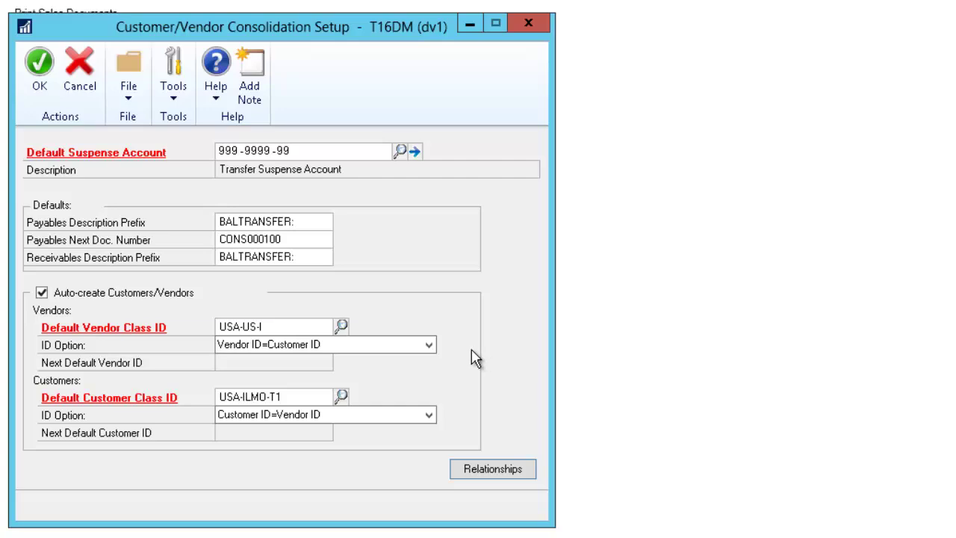
left_click(38, 61)
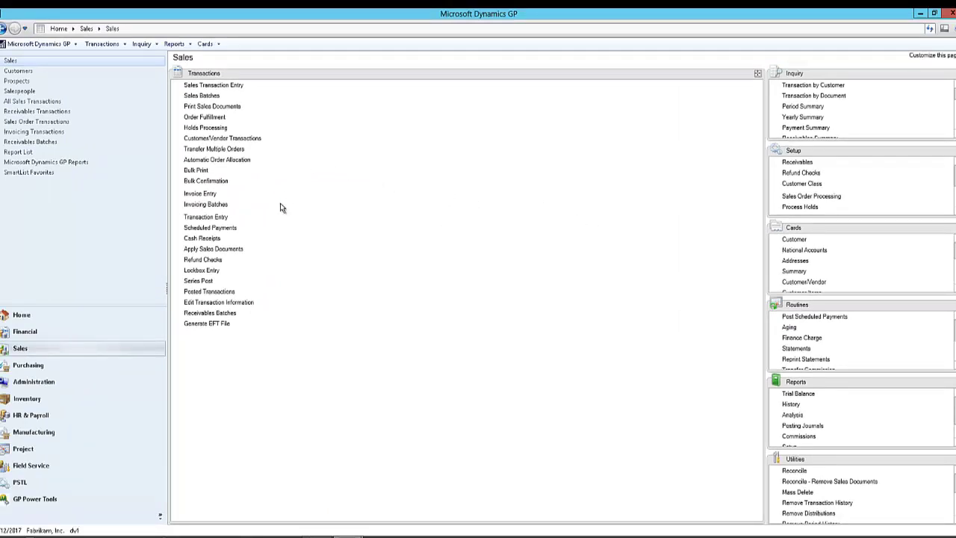
Start creating refund checks in batch REFUND and choose Baker's Emporium Inc. as the customer.
left_click(215, 261)
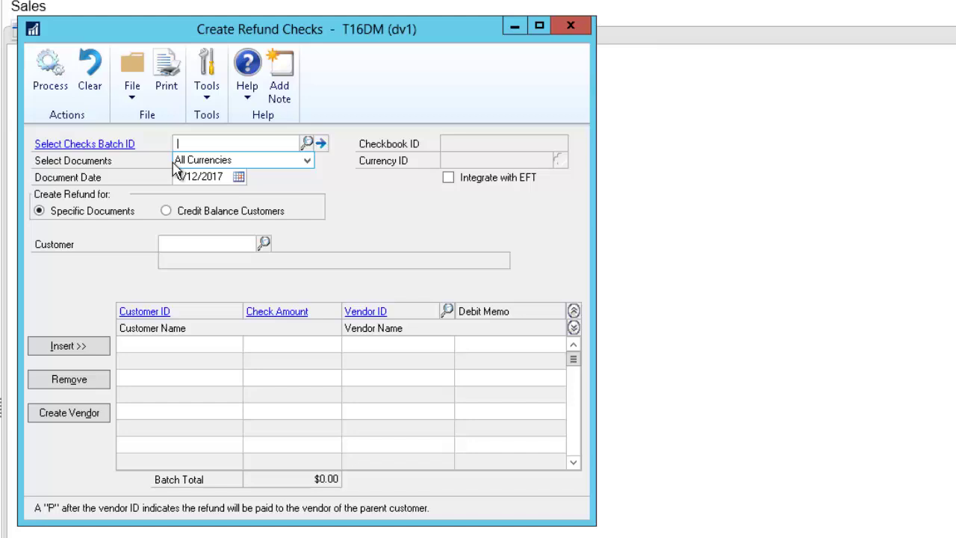
type("REFUND")
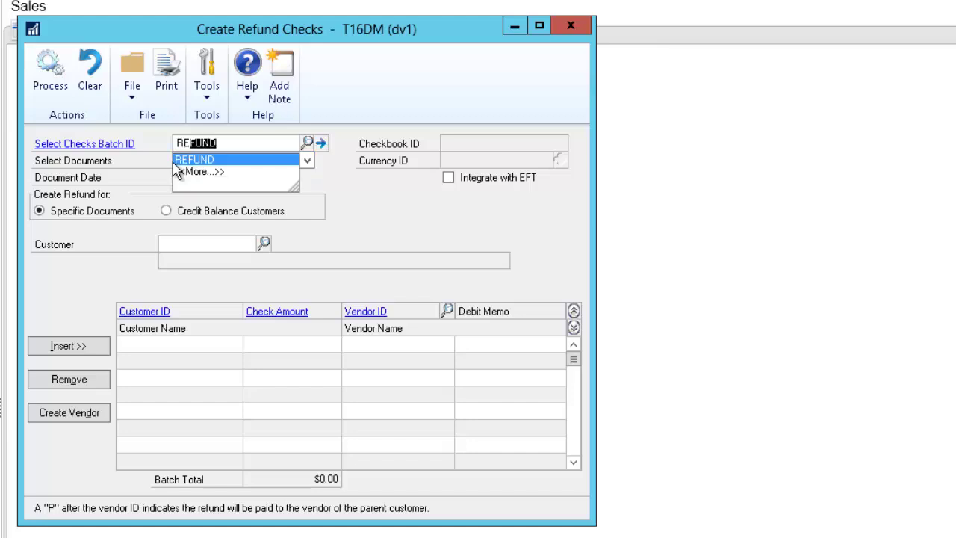
key("Tab")
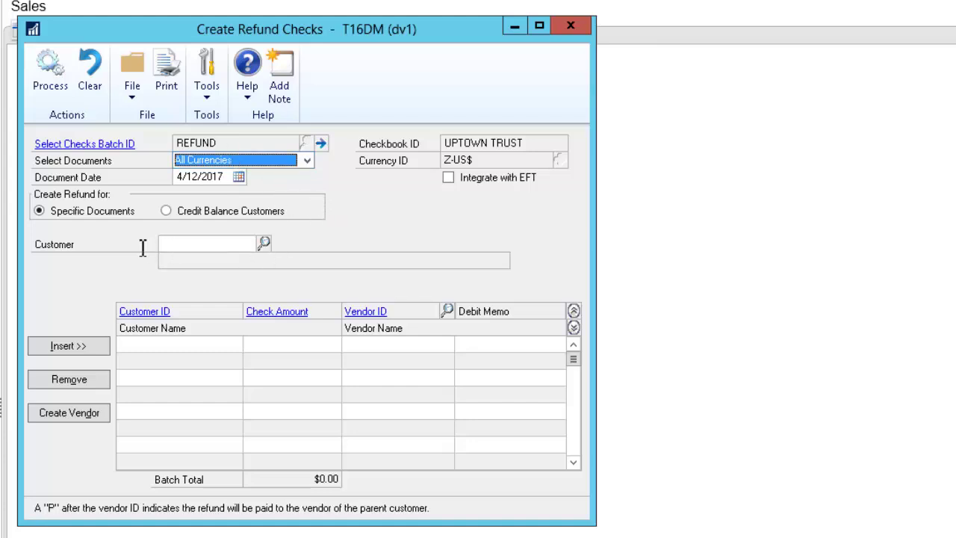
left_click(265, 244)
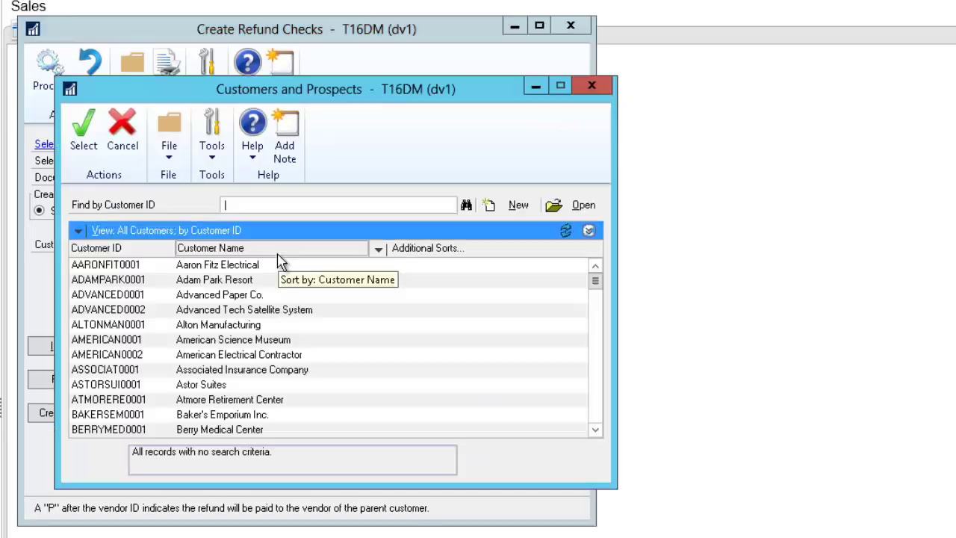
left_click(225, 416)
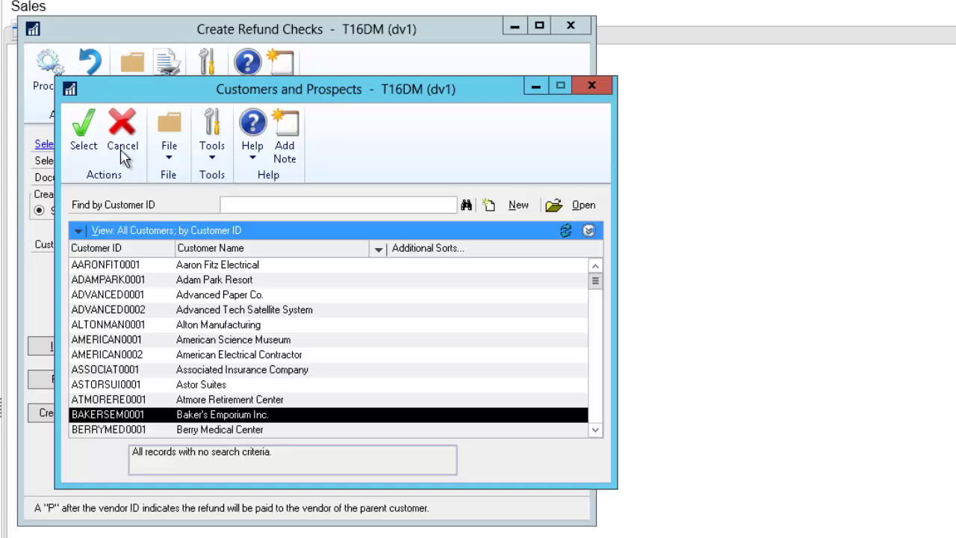
left_click(82, 148)
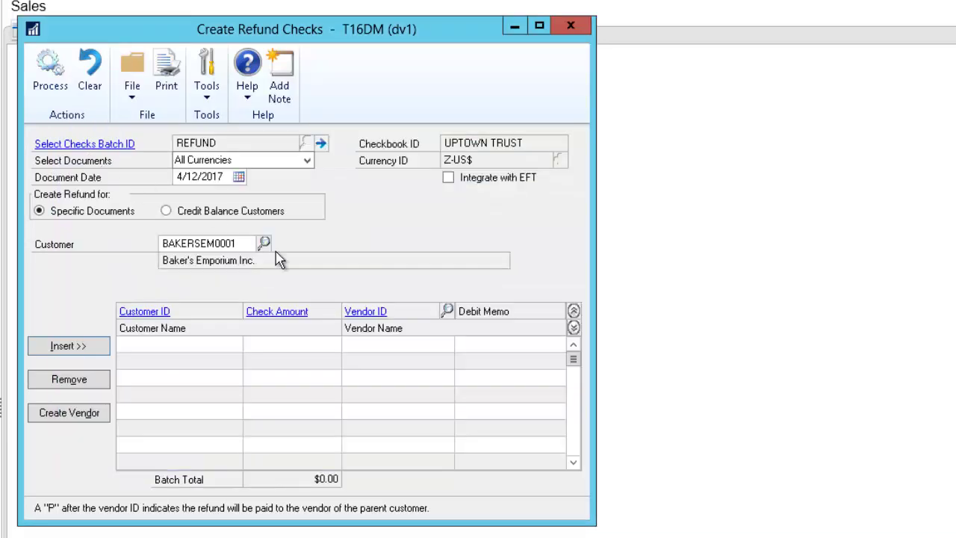
Insert the customer into the refund list with its open credit document marked for refund.
left_click(81, 353)
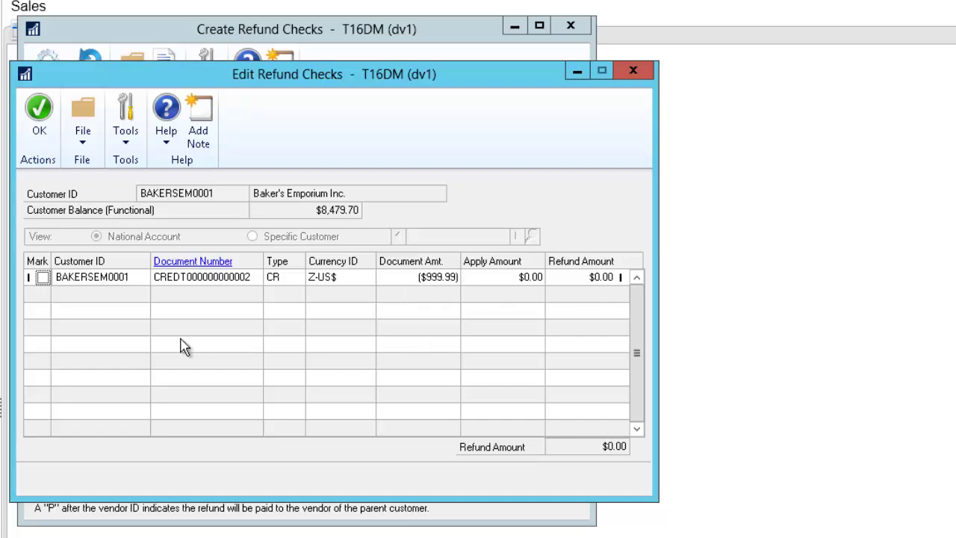
left_click(43, 280)
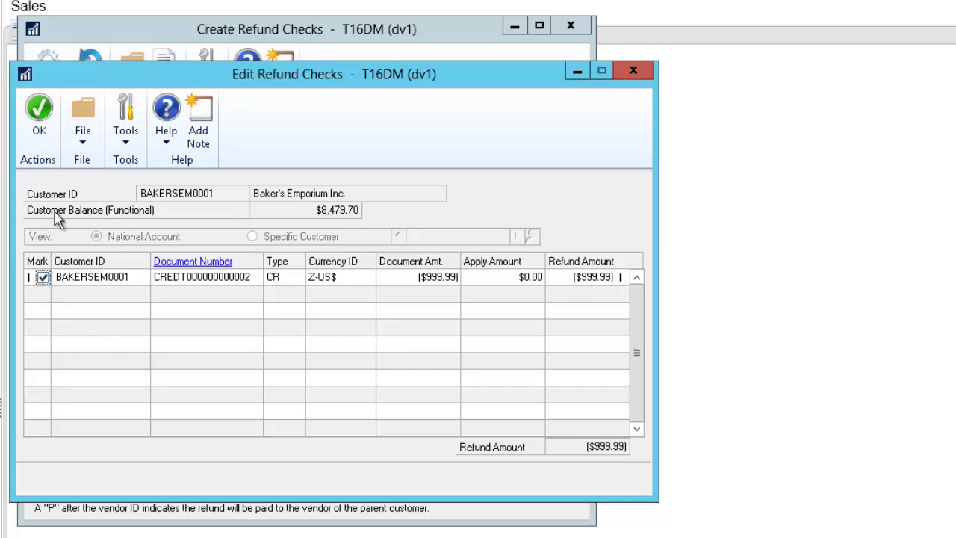
left_click(39, 109)
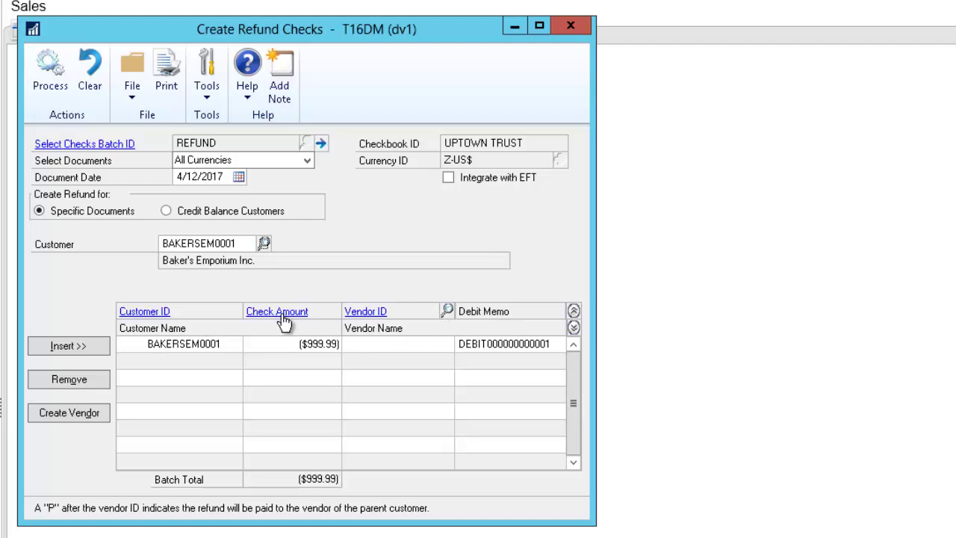
Create a vendor from the Baker's Emporium refund line, keep its status as Temporary, and save the vendor record.
left_click(228, 347)
left_click(66, 423)
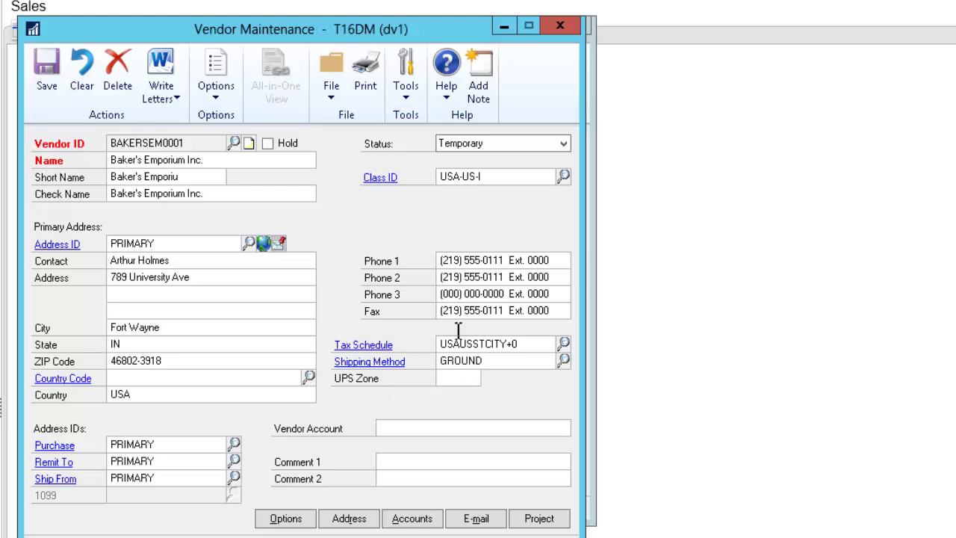
left_click(476, 145)
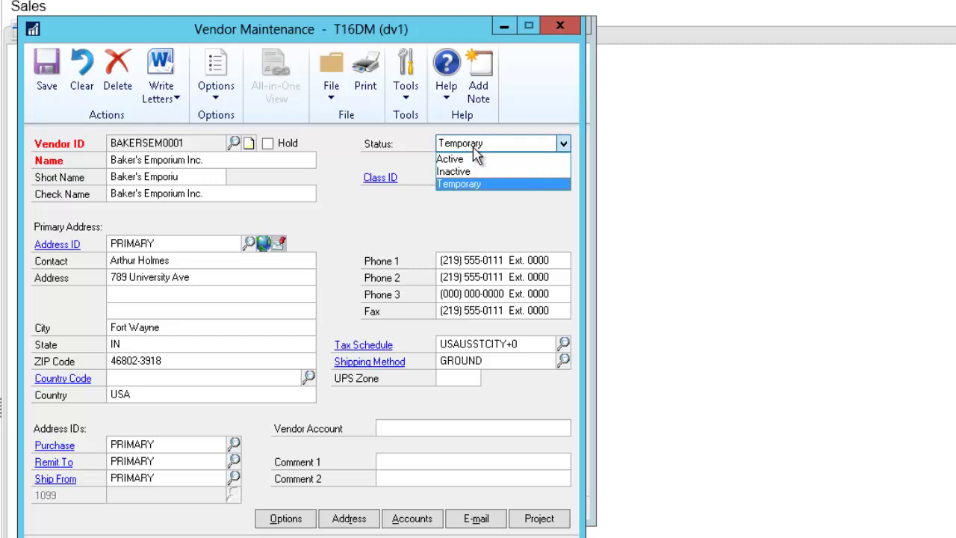
left_click(473, 148)
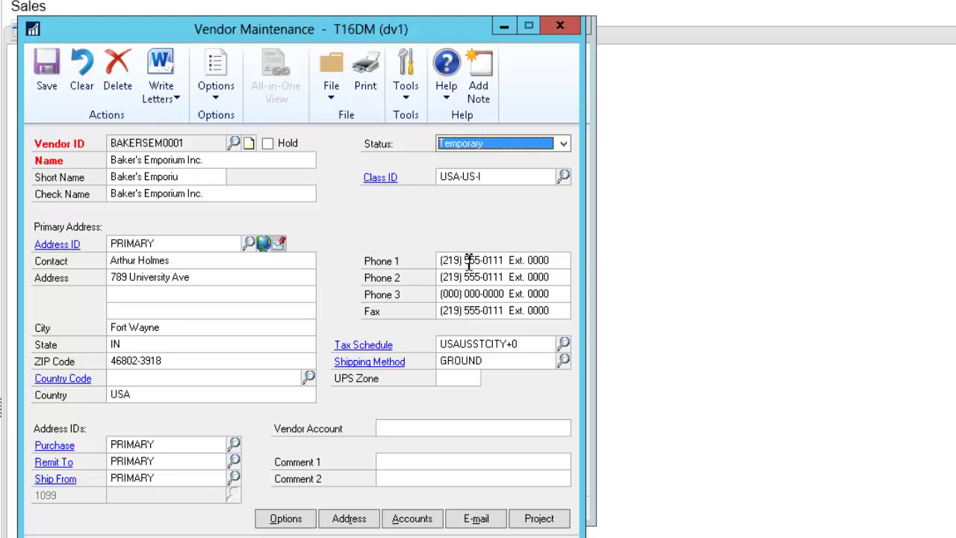
left_click(58, 69)
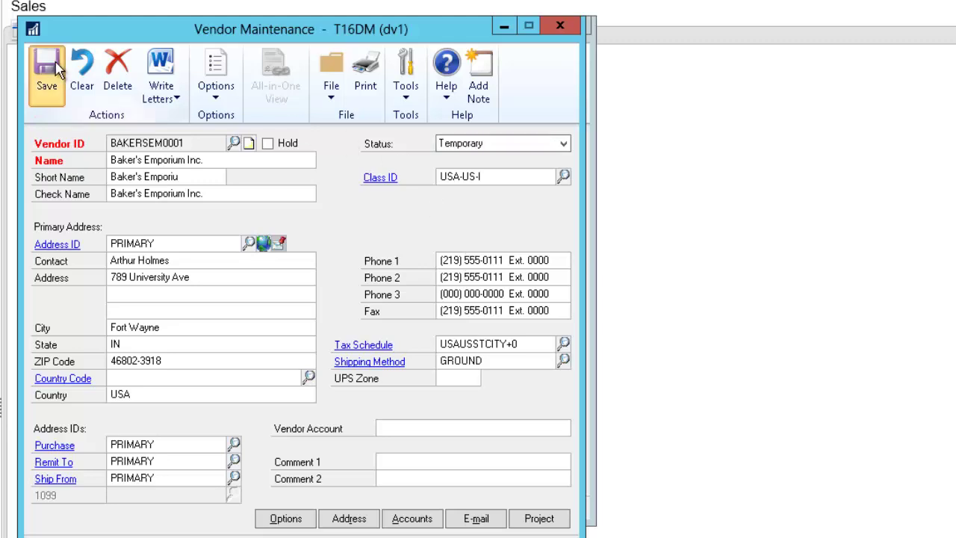
left_click(565, 27)
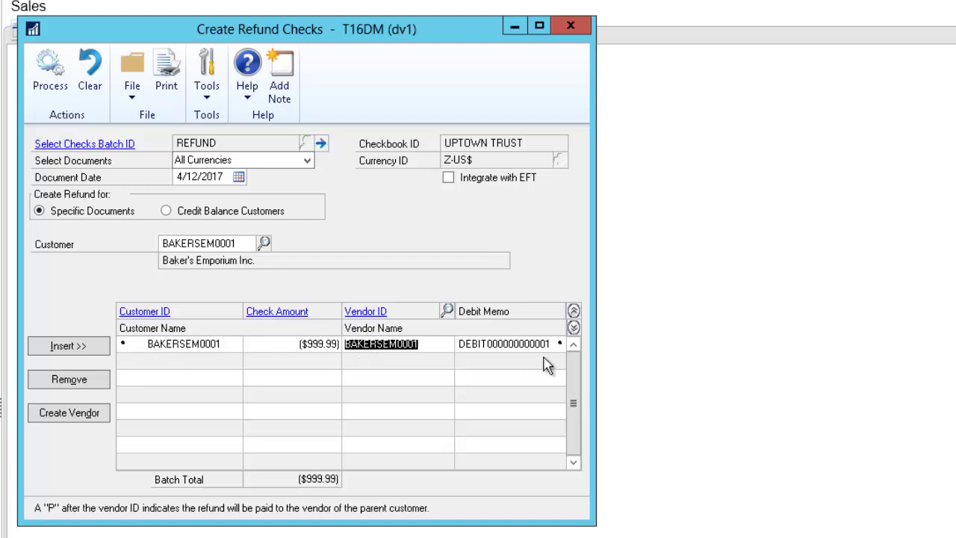
Process the refund batch, transferring the receivables credit balance to payables, and accept the Sales Entry Posting Journal report destination.
left_click(43, 67)
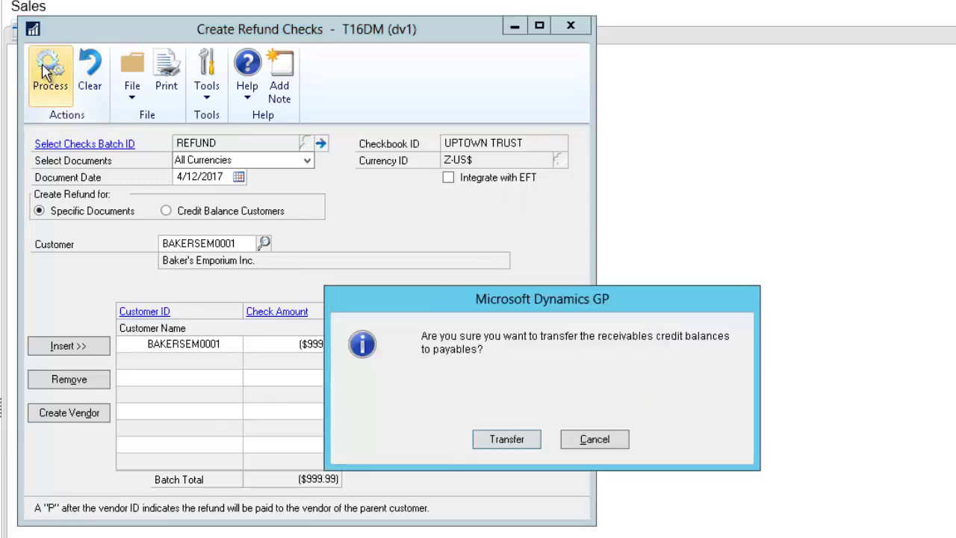
left_click(516, 441)
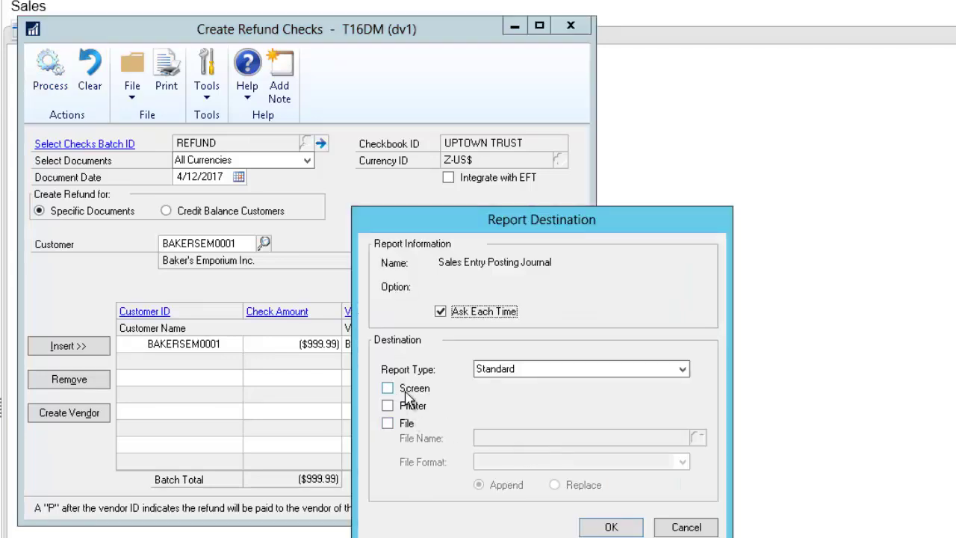
key("Return")
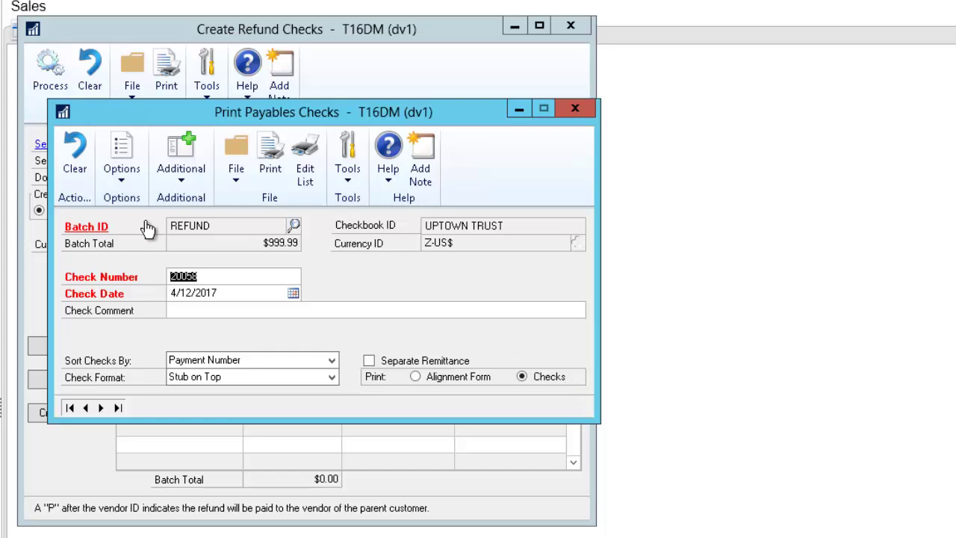
Print the REFUND batch check in the Stub on Top format to the screen instead of the printer.
left_click(273, 170)
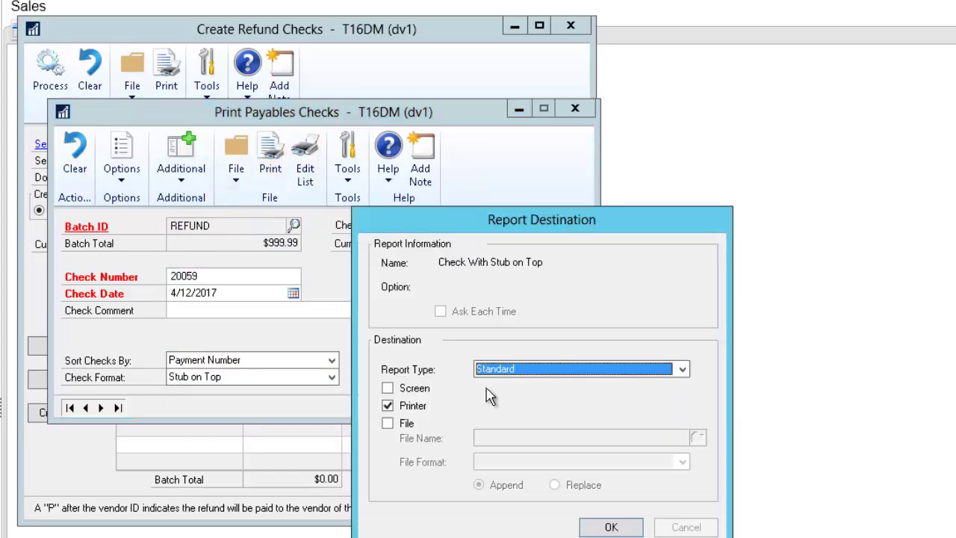
left_click(411, 407)
left_click(411, 389)
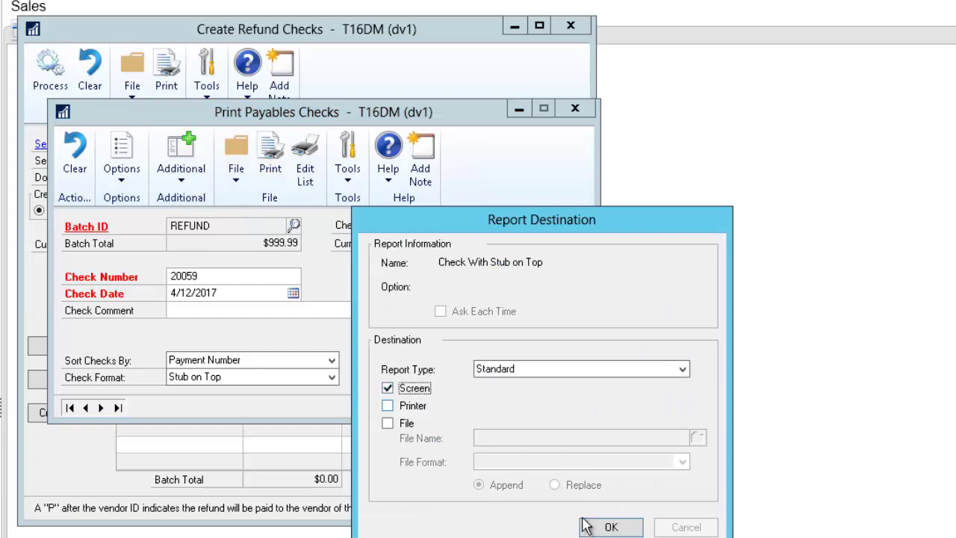
left_click(596, 526)
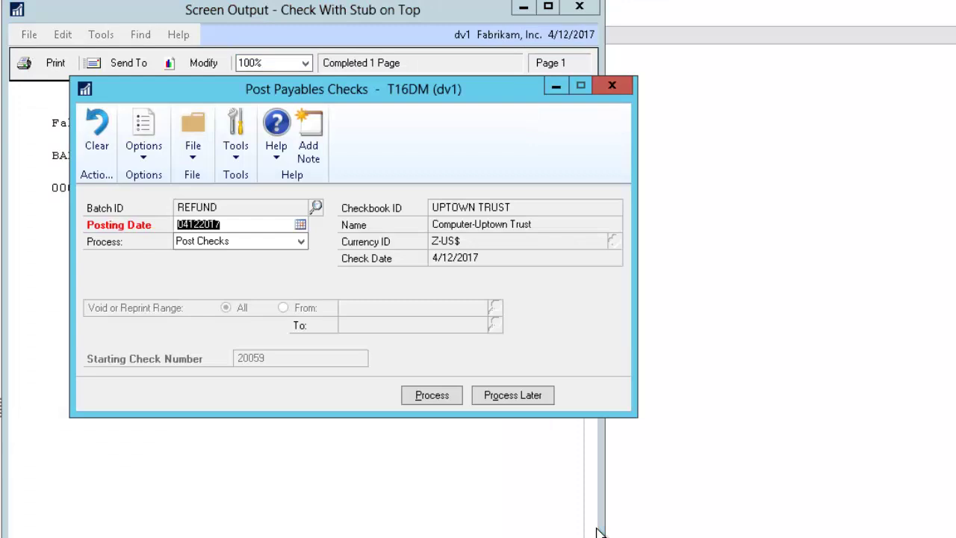
Review and close the on-screen check output, then process the REFUND batch with the Post Checks option.
left_click(273, 17)
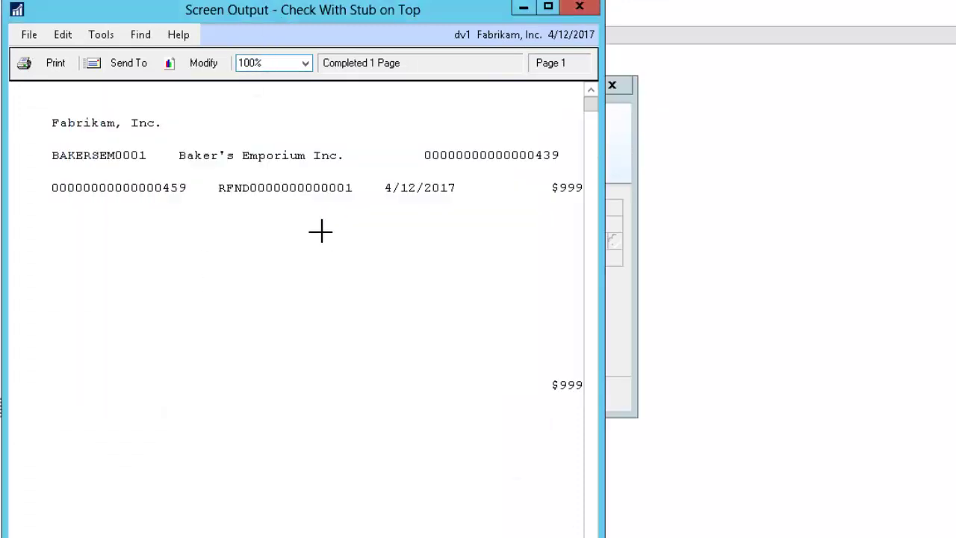
left_click(590, 13)
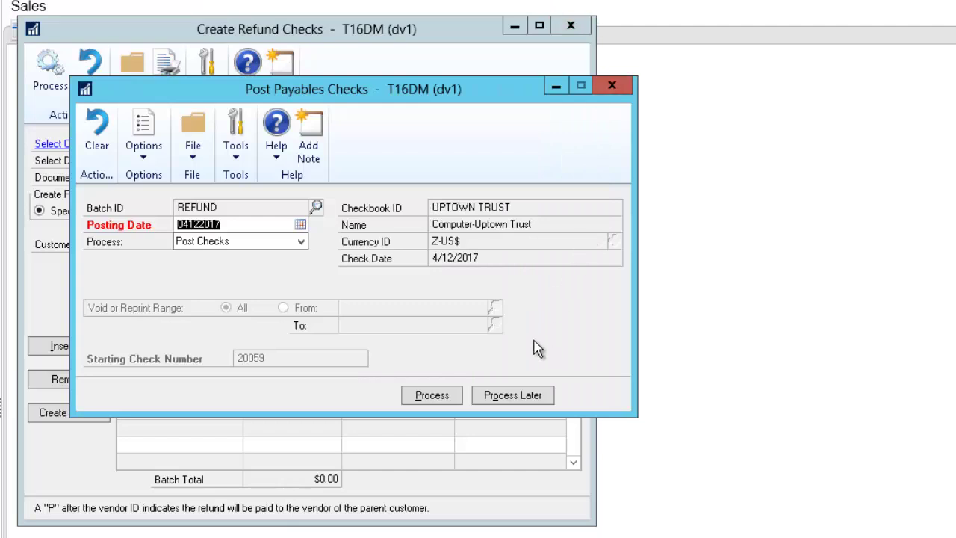
left_click(427, 399)
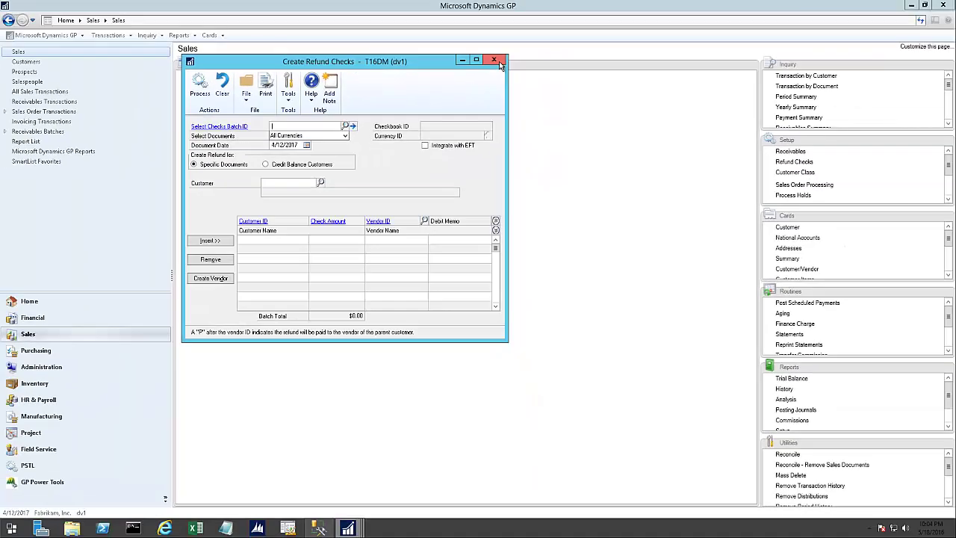
Close the refund checks window, bring up Baker's Emporium's receivables transaction inquiry, and refresh its list of open documents.
left_click(499, 63)
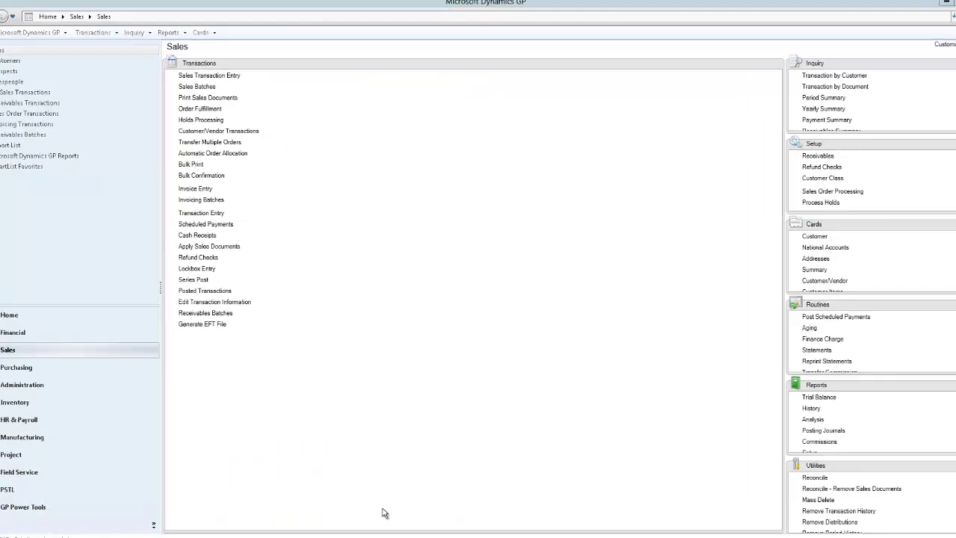
left_click(381, 513)
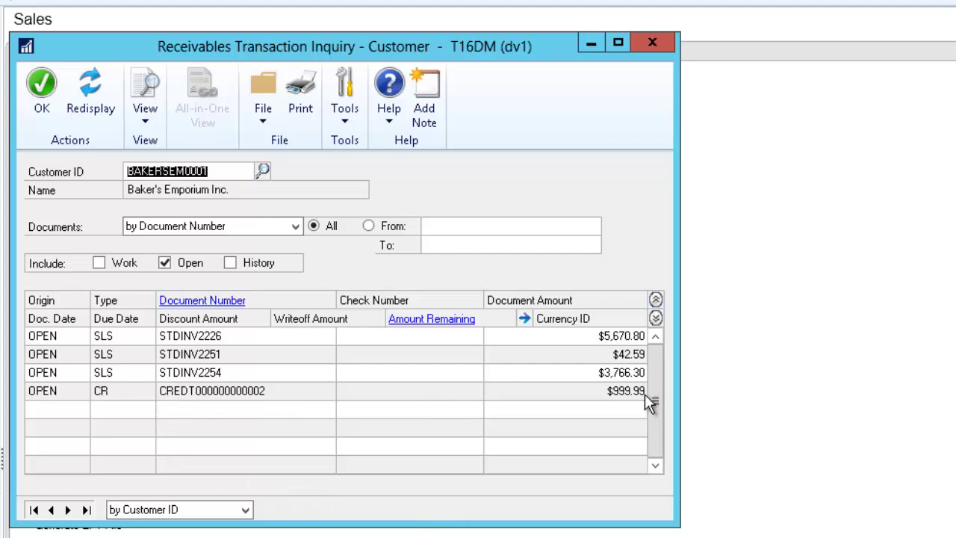
left_click(88, 109)
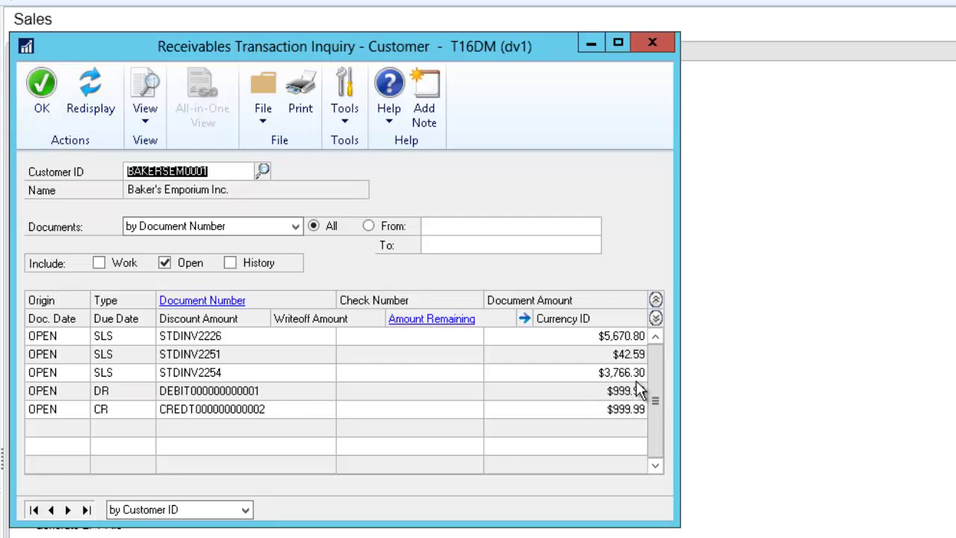
Expand the inquiry's line details and check the amount remaining on the debit memo and the credit document.
left_click(656, 319)
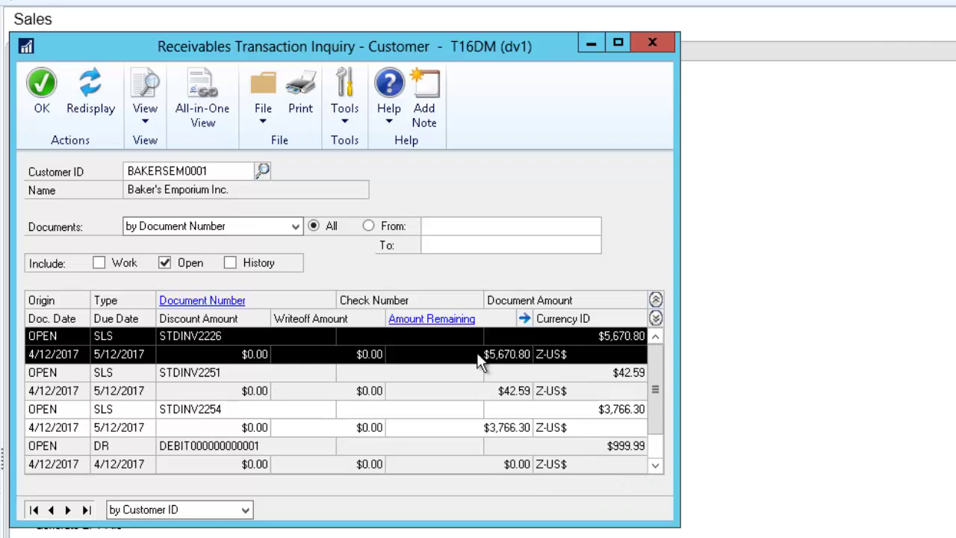
left_click(481, 461)
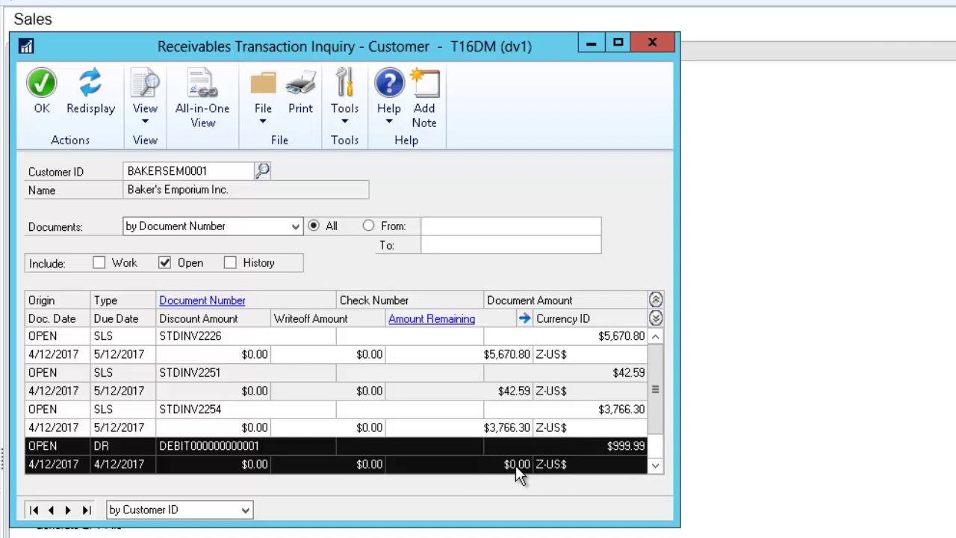
key("Down")
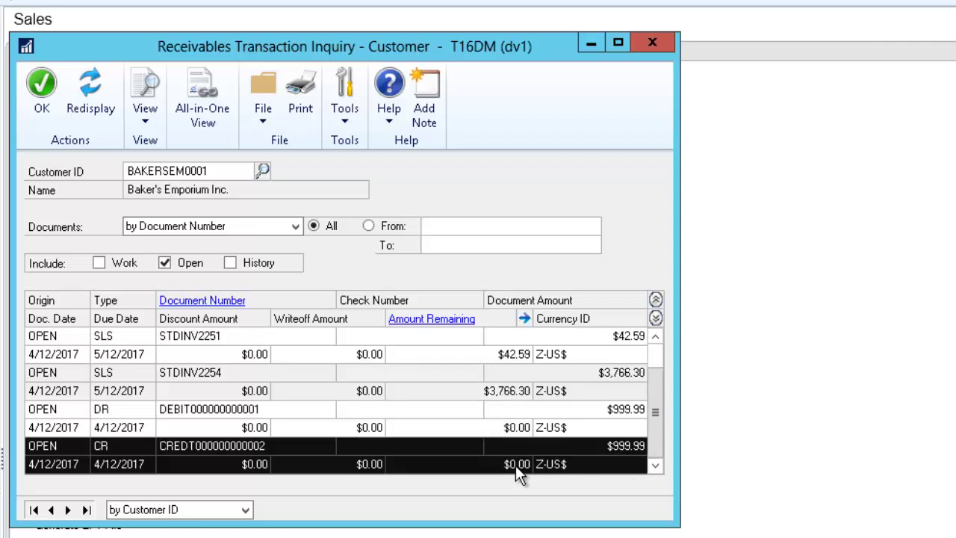